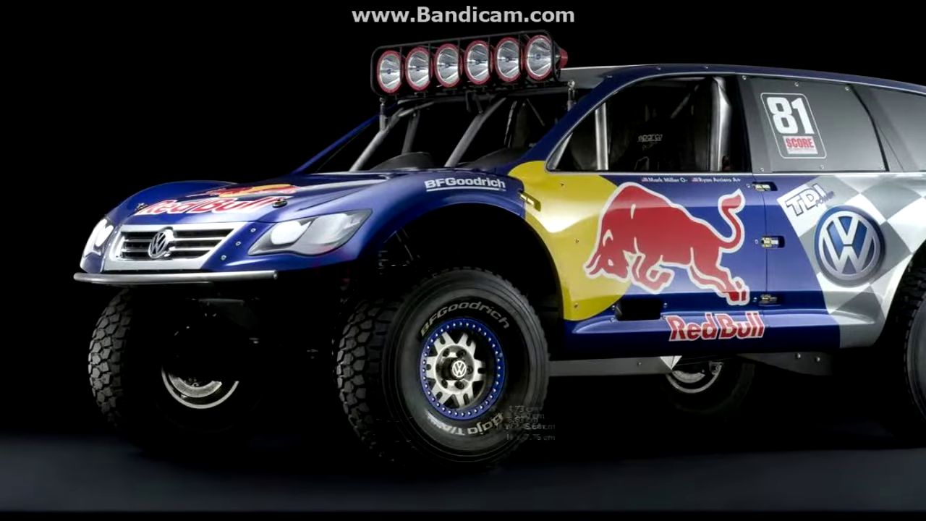
Step: Select the rally truck's near front wheel with an 8.64 × 8.96 cm ellipse
left_click_drag(499, 460, 549, 476)
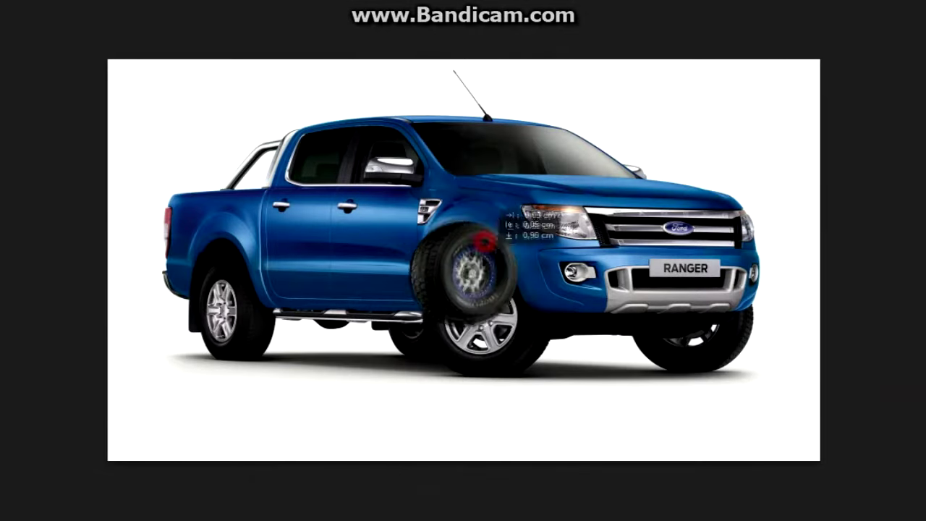
Step: Scale the pasted rally wheel over the Ranger's wheel, then outline the area beneath the body
right_click(415, 243)
left_click(485, 364)
left_click_drag(461, 277, 480, 327)
mouse_move(536, 273)
left_mouse_down()
mouse_move(561, 244)
mouse_move(580, 244)
left_mouse_up()
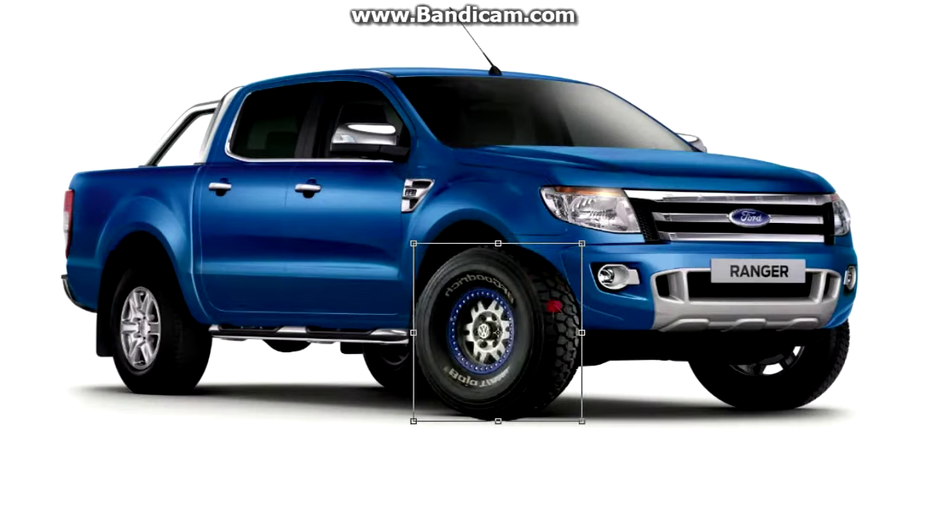
key("Return")
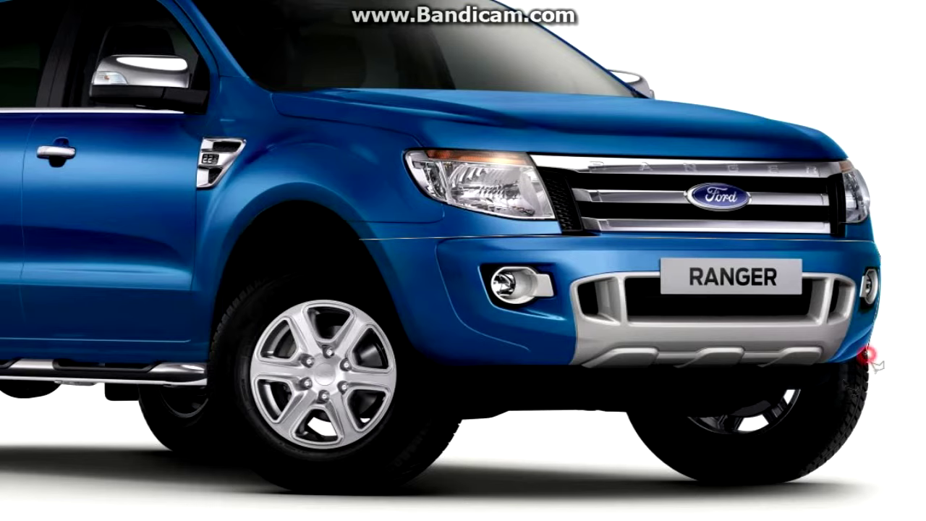
left_click(361, 237)
right_click(403, 149)
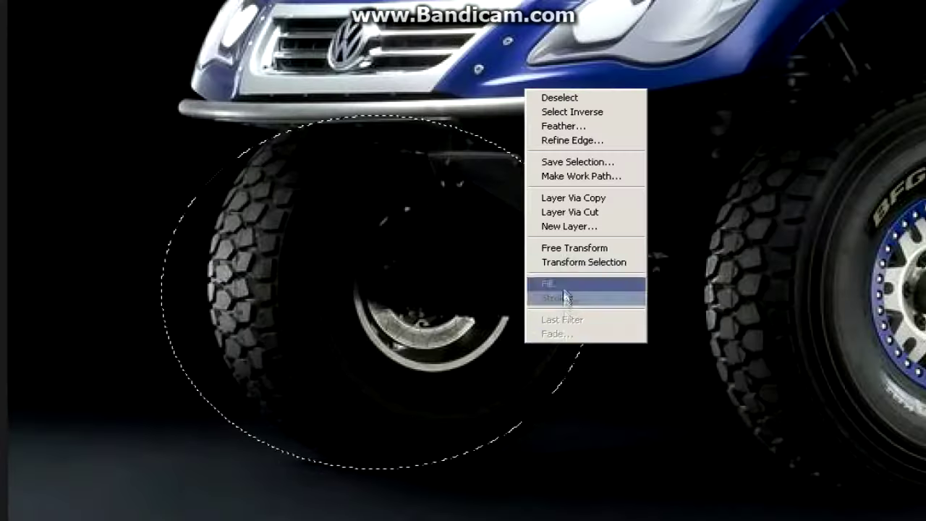
Step: Narrow the elliptical selection and outline the part of the tire to keep
left_click_drag(190, 292, 207, 295)
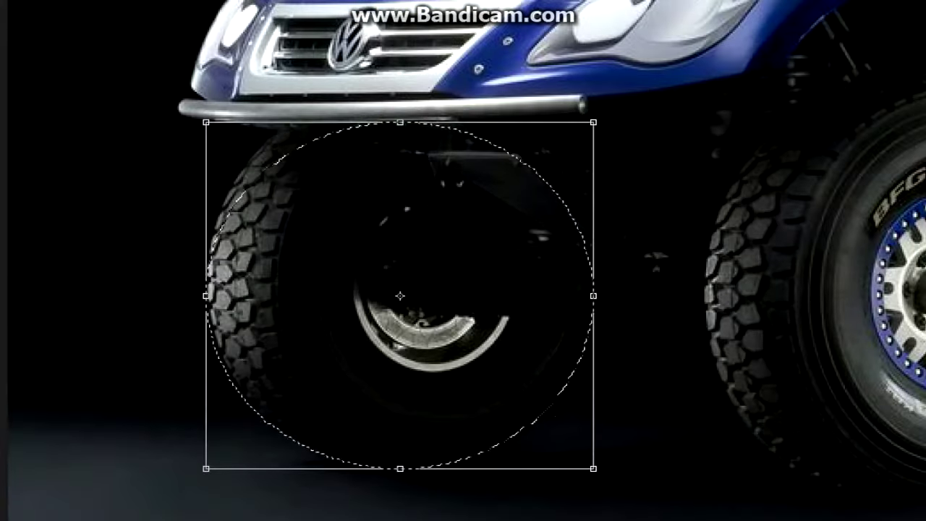
key("Return")
left_click(268, 133)
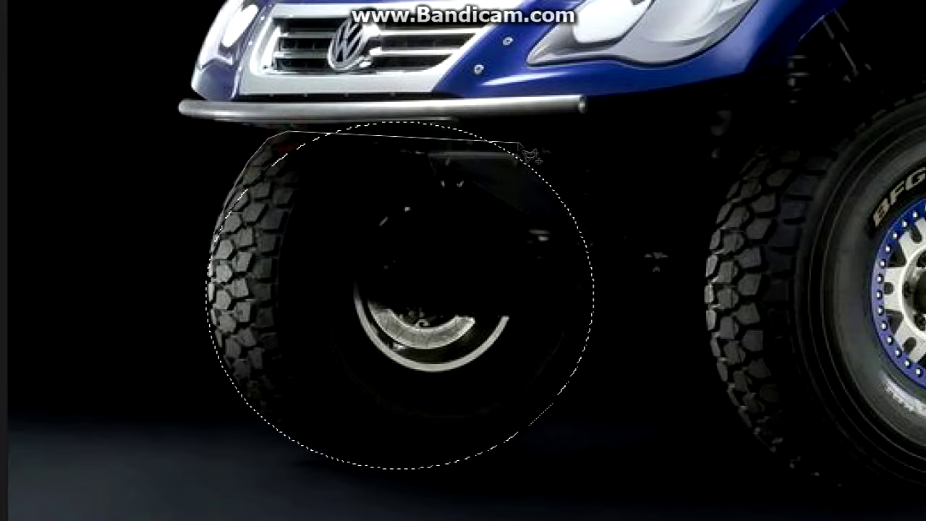
left_click(742, 112)
left_click(698, 262)
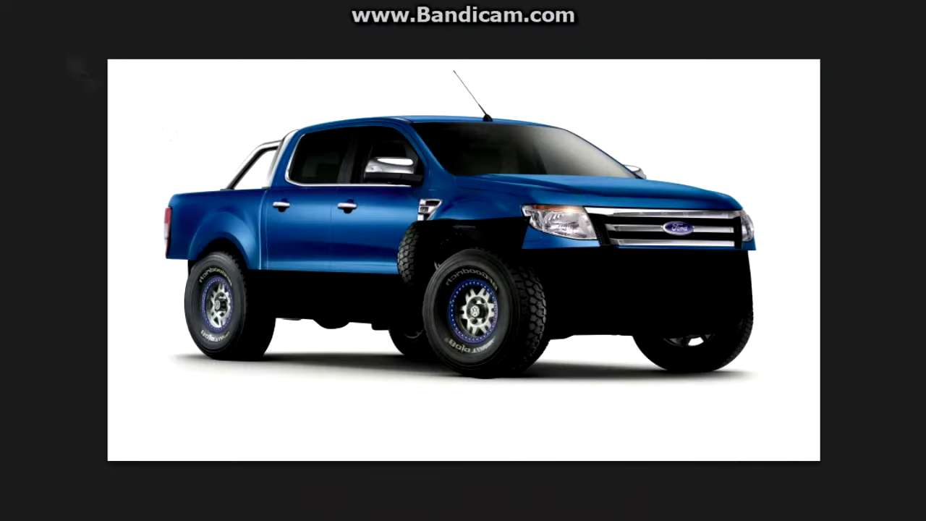
Step: Move and scale the pasted tire piece to fit the Ranger's far front wheel
right_click(700, 190)
left_click(746, 314)
left_click_drag(701, 203, 677, 337)
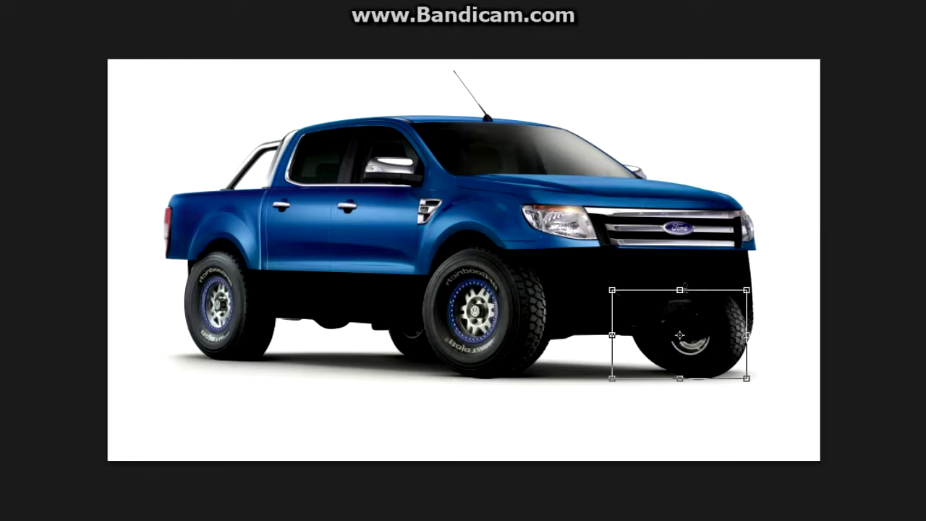
left_click_drag(744, 332, 774, 304)
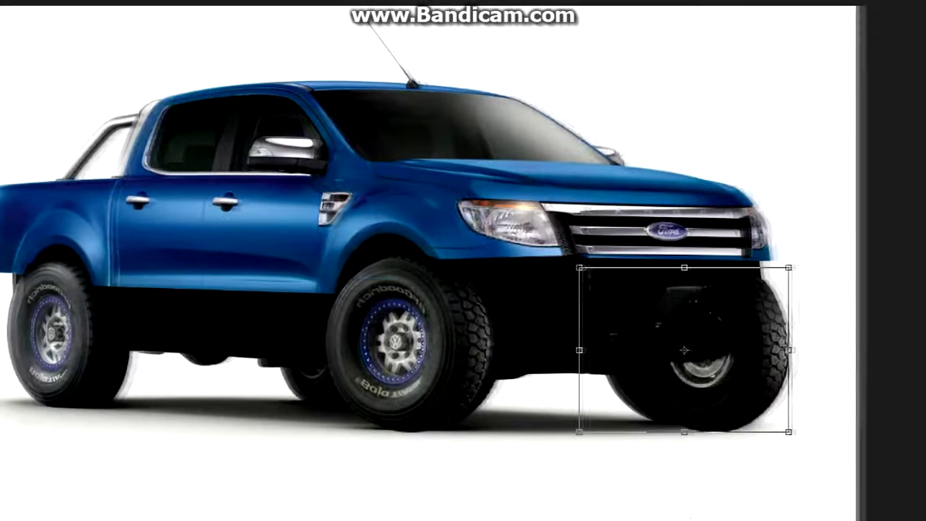
left_click_drag(579, 347, 552, 342)
left_click_drag(762, 343, 771, 345)
mouse_move(661, 261)
left_mouse_down()
mouse_move(662, 278)
mouse_move(663, 268)
left_mouse_up()
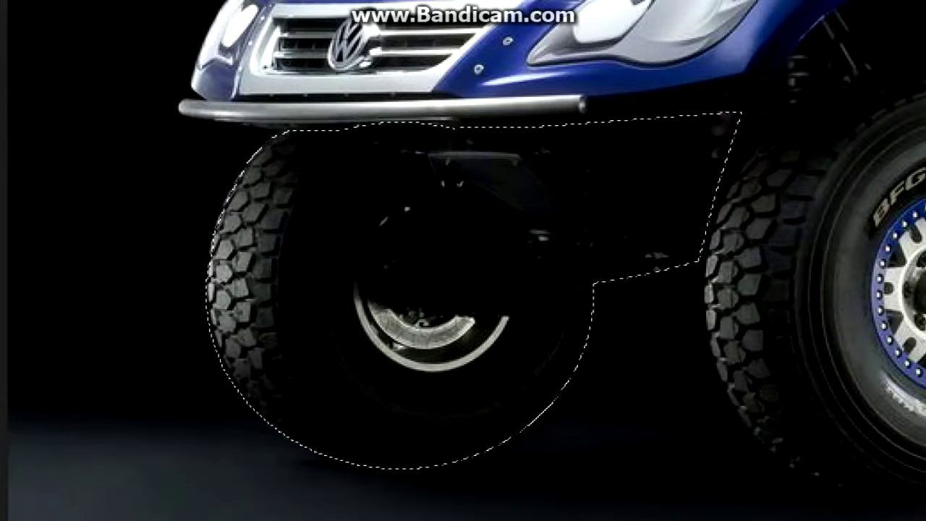
Step: Paste the rally truck's bumper bar, flip it horizontally, and place it across the grille
left_click(177, 110)
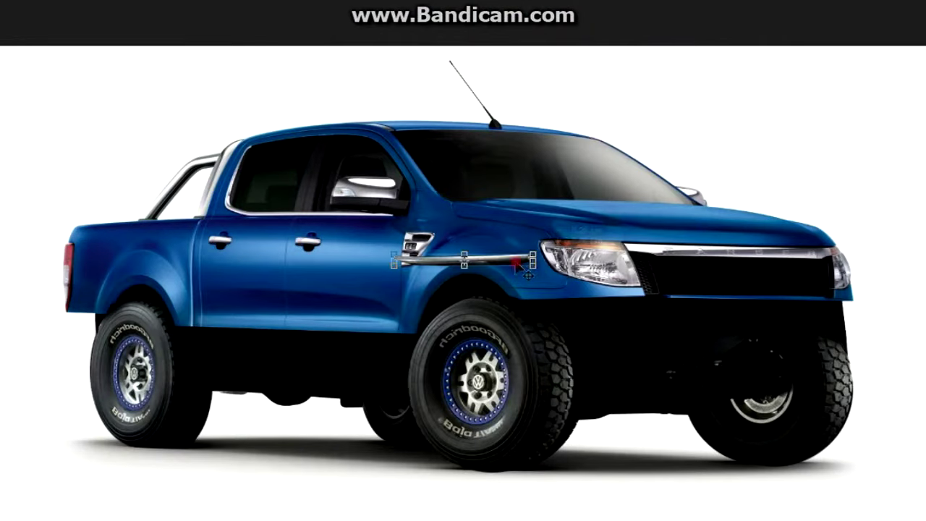
right_click(546, 249)
left_click(599, 382)
right_click(620, 253)
left_click(658, 461)
left_click_drag(864, 189, 794, 244)
key("Return")
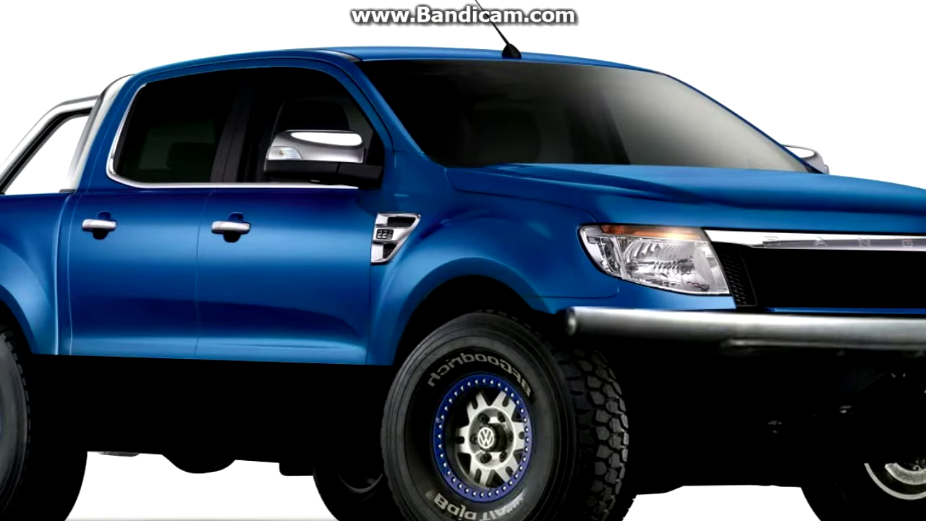
Step: Reposition the bull bar below the headlights and outline its corner for trimming
right_click(806, 342)
left_click(826, 471)
left_click_drag(899, 327, 892, 327)
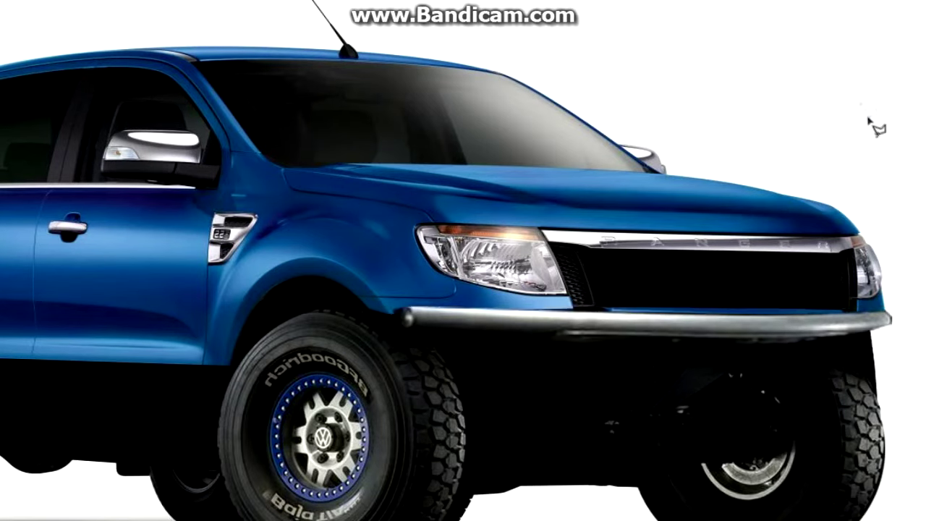
key("Return")
key("ctrl+plus")
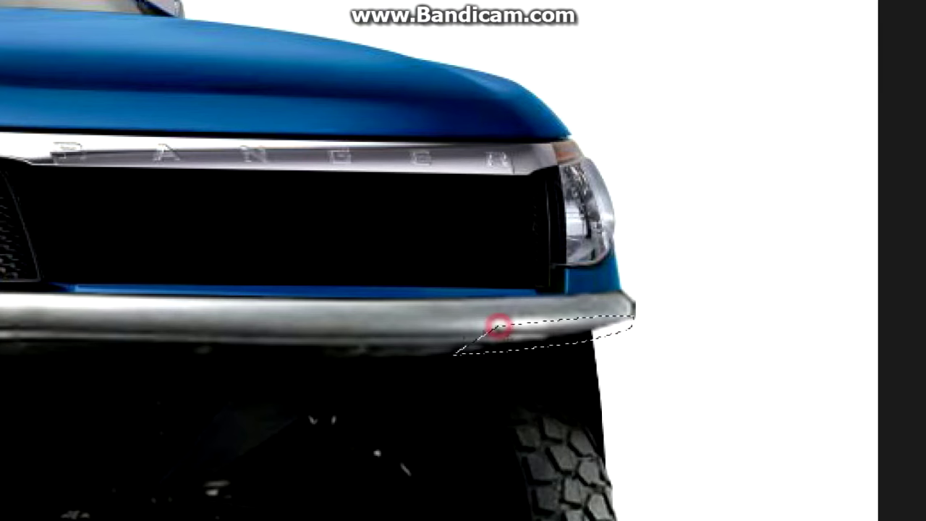
left_click(499, 327)
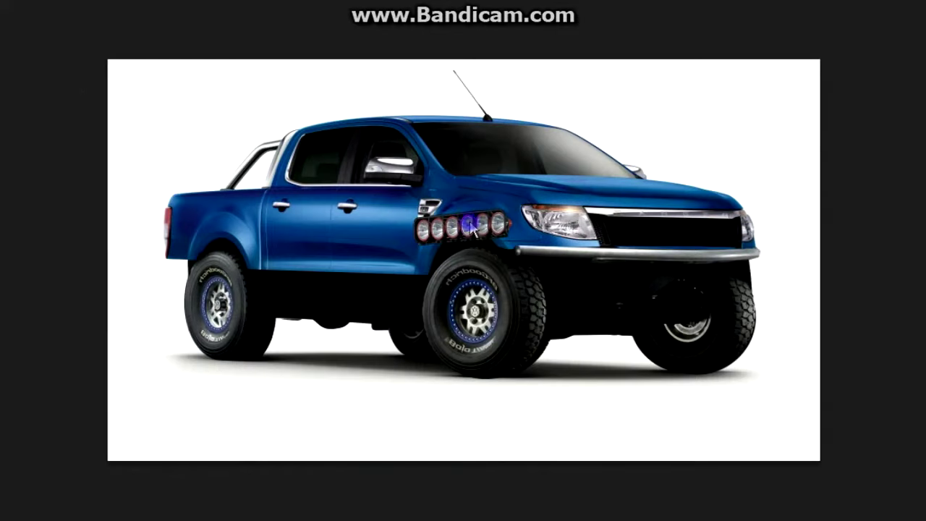
Step: Move the light bar onto the roof and skew it to match the roofline
left_click_drag(488, 241, 470, 142)
right_click(470, 143)
left_click(485, 272)
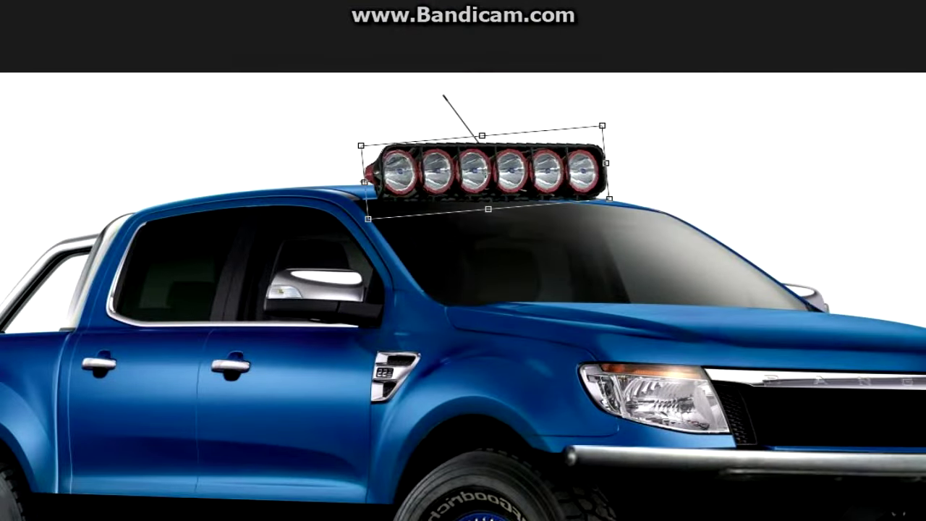
right_click(597, 162)
left_click(604, 127)
left_click_drag(604, 128, 606, 138)
right_click(600, 166)
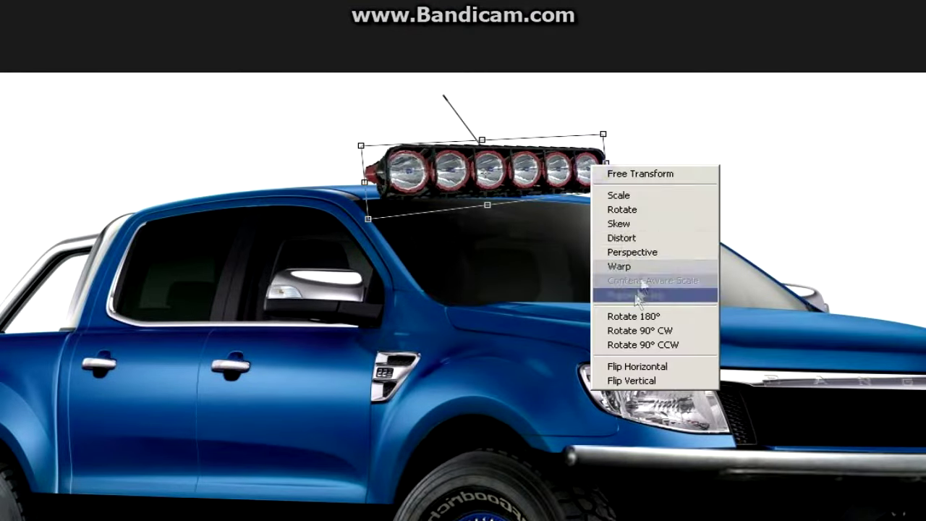
left_click_drag(607, 175, 615, 189)
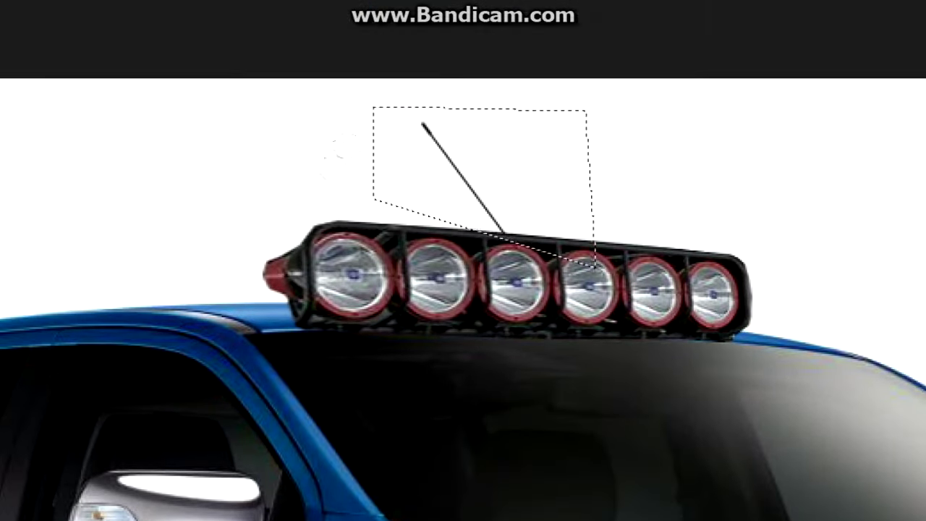
Step: Remove the antenna line and add an adjusted drop shadow to the light bar
left_click(429, 76)
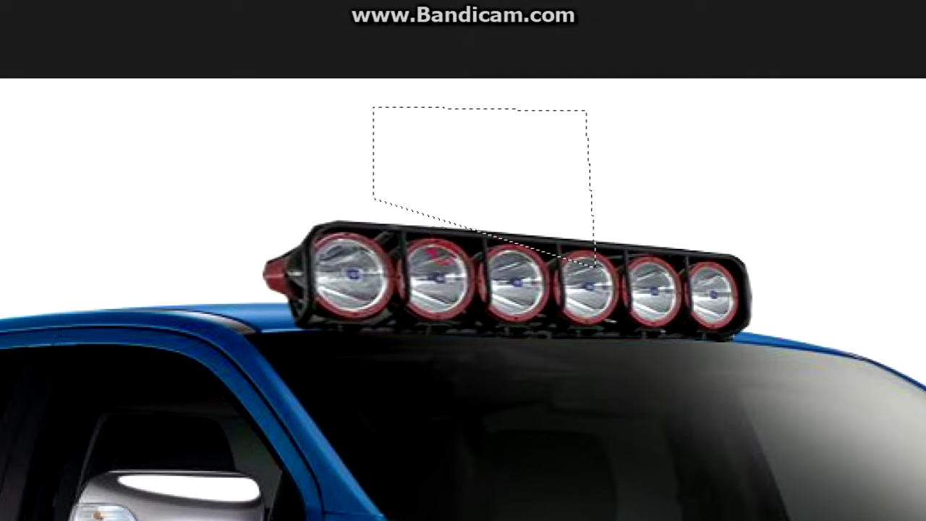
left_click(542, 287)
left_click_drag(750, 120, 750, 114)
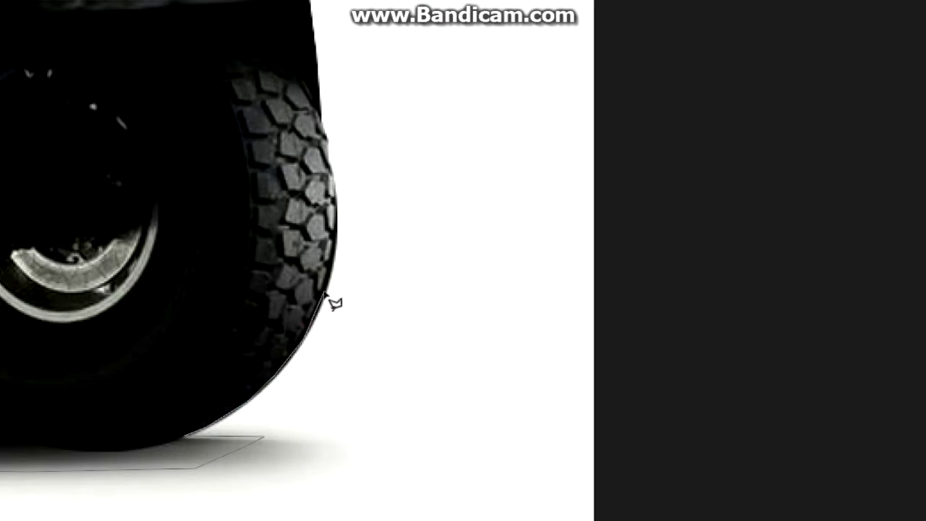
Step: Trace the modified truck's outline along the bumper and windshield edges
left_click(308, 209)
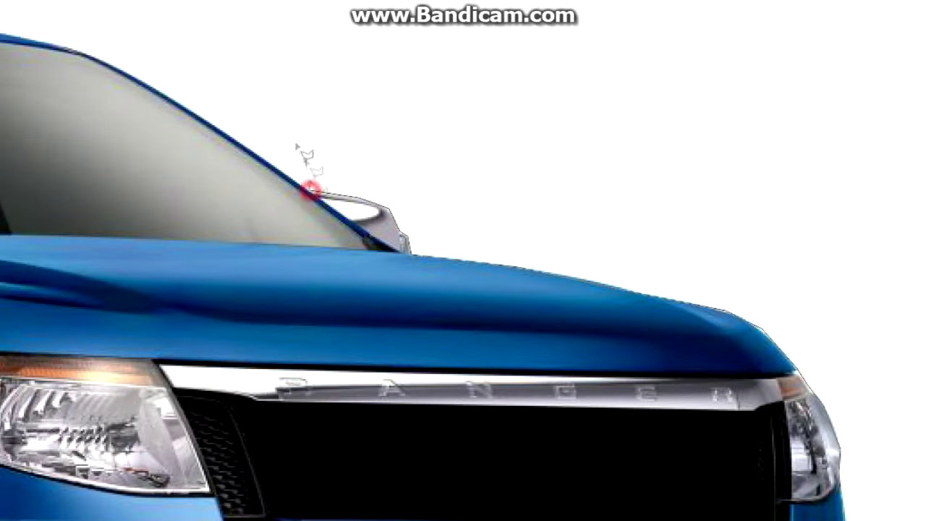
left_click(81, 60)
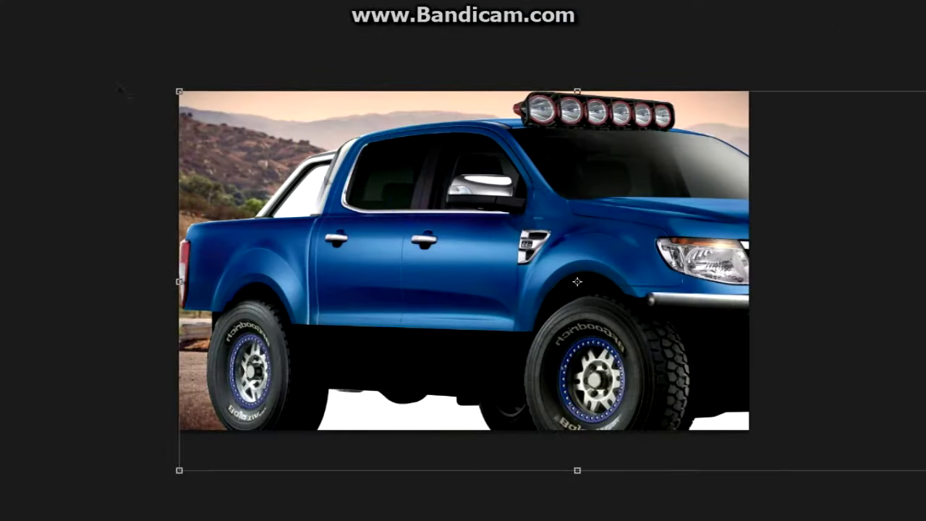
Step: Shrink the truck and lower it onto the hillside ground
right_click(306, 159)
left_click(372, 288)
left_click_drag(371, 287, 371, 221)
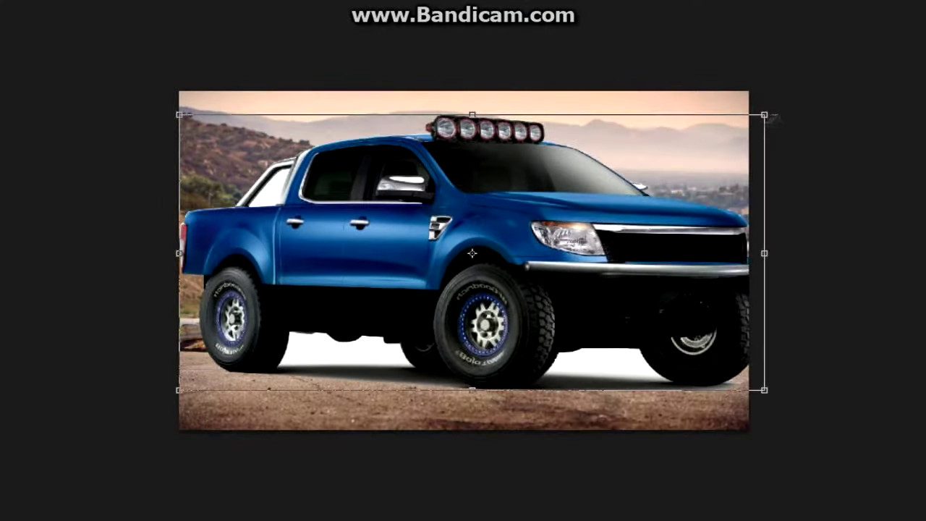
left_click_drag(371, 222, 620, 292)
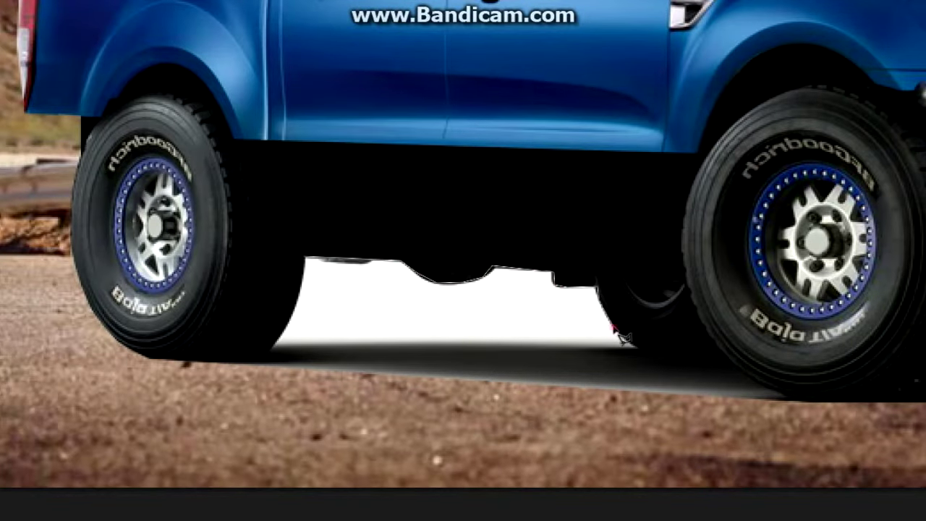
Step: Fill the white gap under the truck with content-aware ground texture
left_click(307, 261)
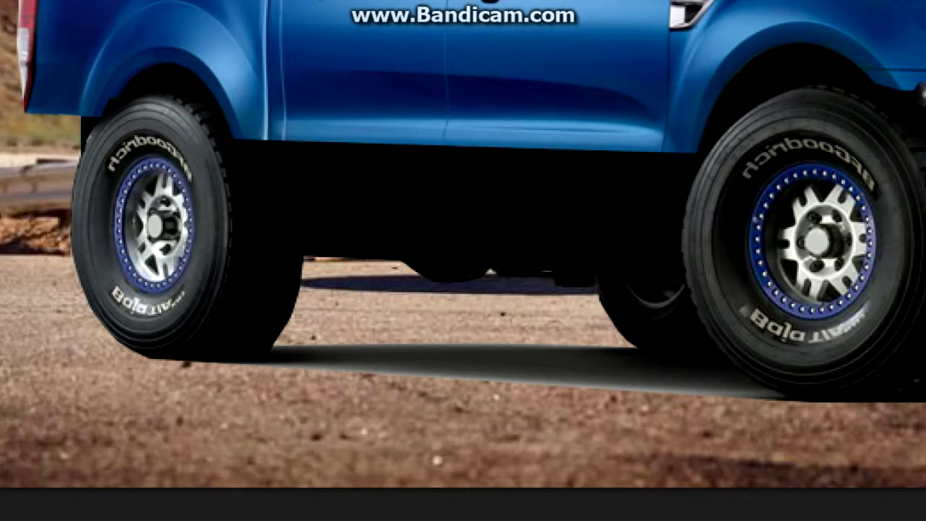
left_click(285, 229)
left_click(286, 206)
left_click(17, 310, "alt")
mouse_move(300, 274)
left_mouse_down()
mouse_move(504, 283)
mouse_move(598, 309)
left_mouse_up()
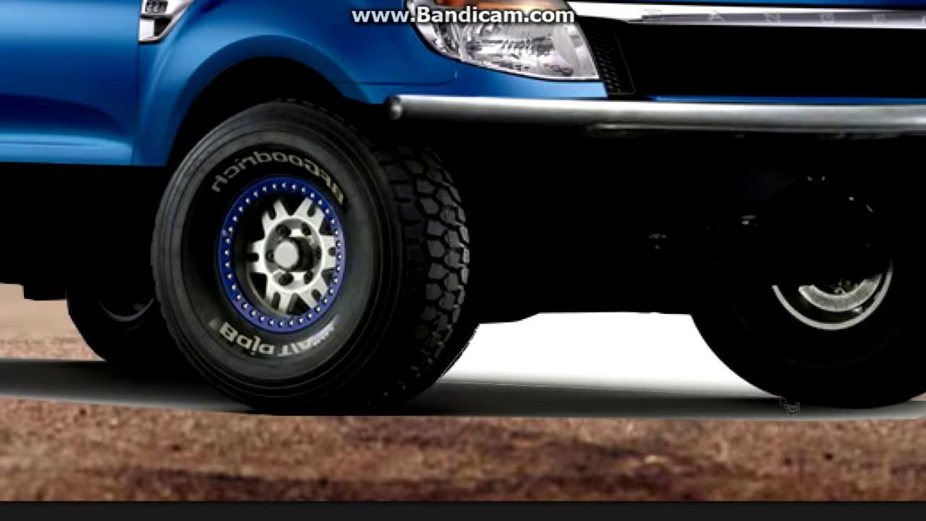
key("shift+F5")
key("Return")
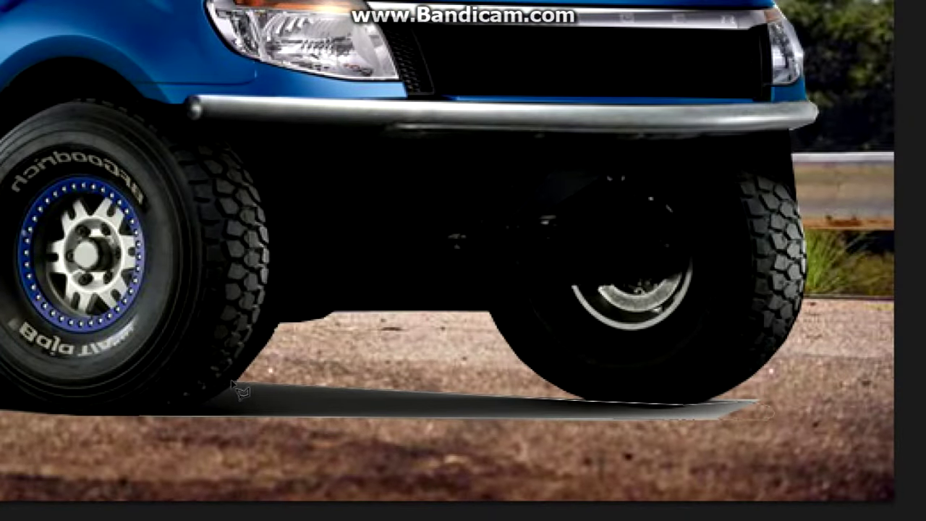
Step: Outline the ground under the truck and darken it into a shadow
left_click(178, 418)
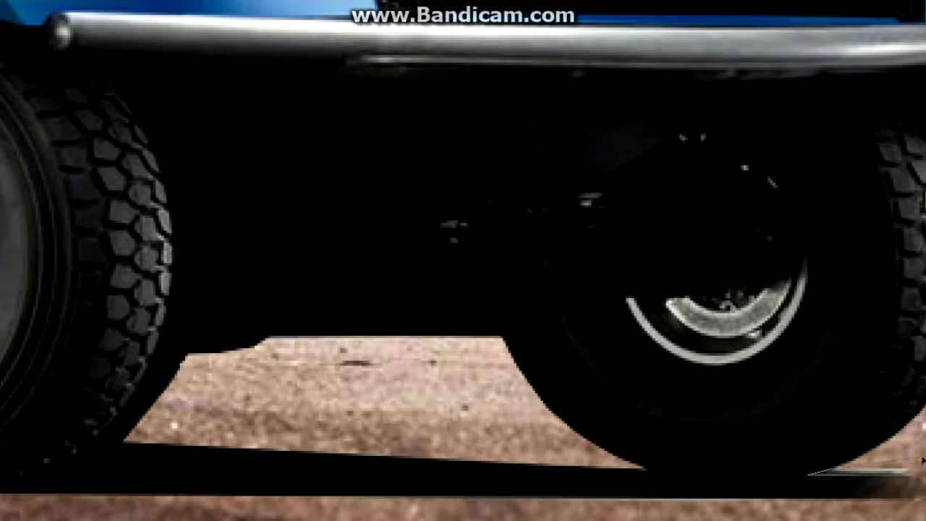
right_click(718, 40)
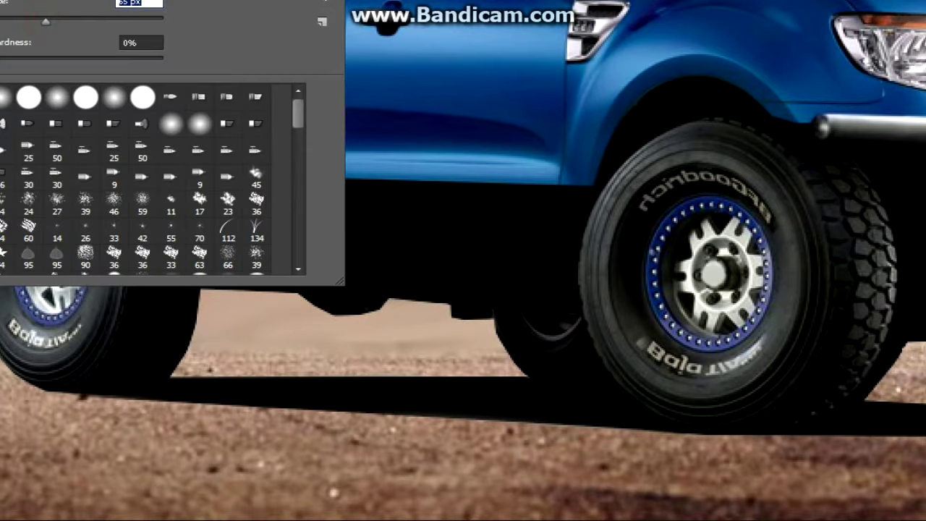
left_click_drag(514, 333, 490, 343)
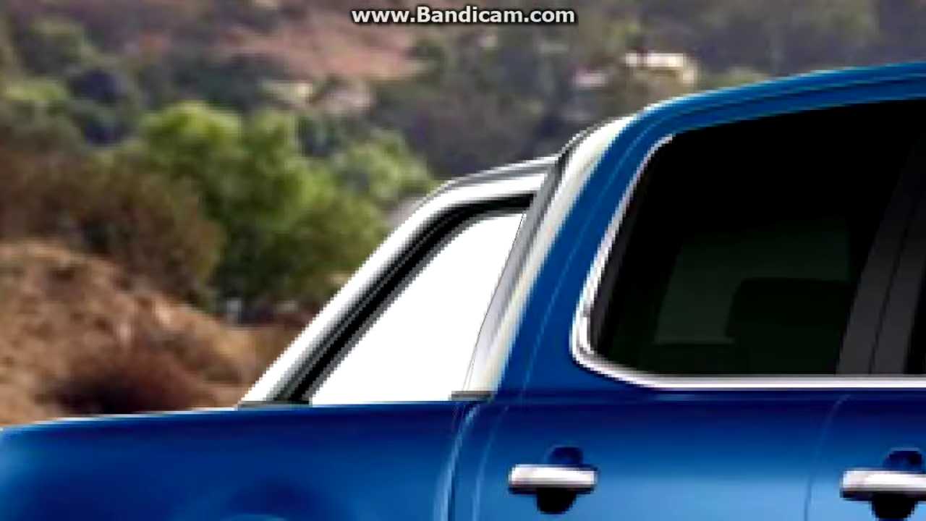
Step: Outline the windshield glass and delete it so the hillside shows through
left_click(310, 402)
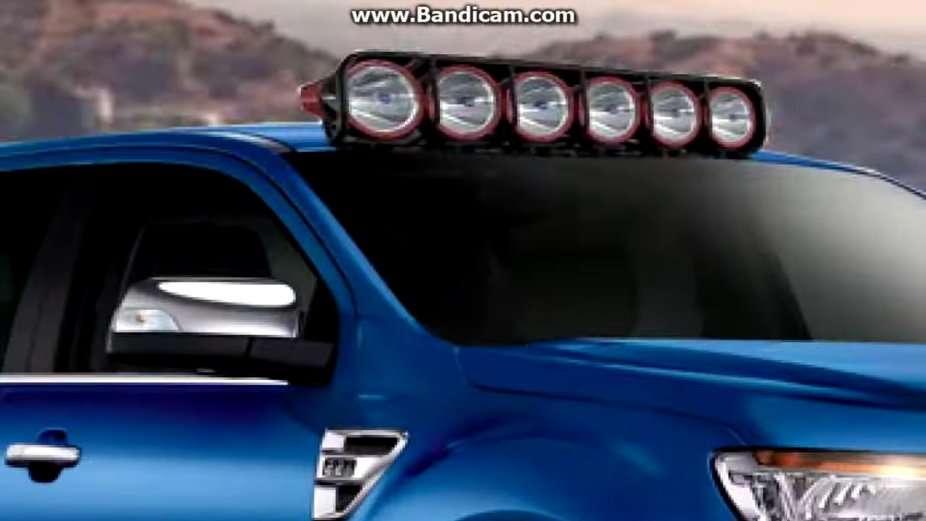
left_click(310, 205)
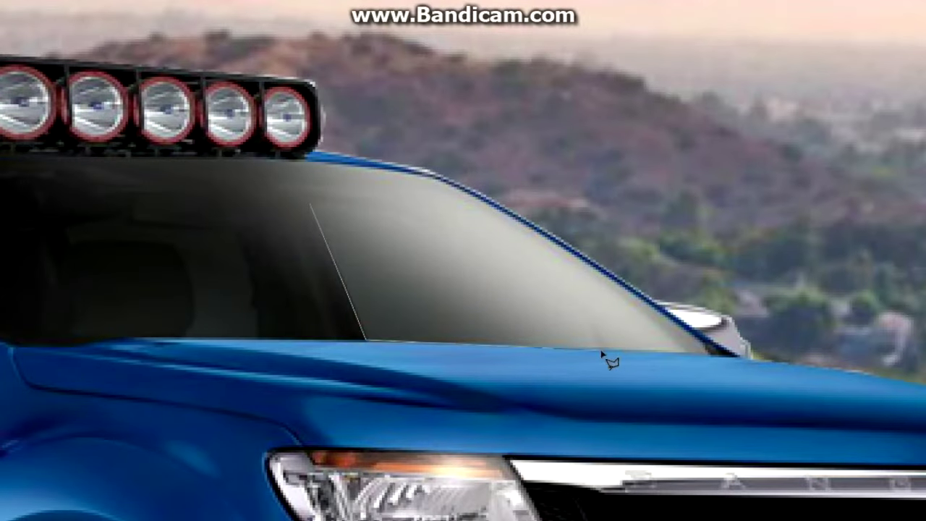
left_click(323, 204)
key("ctrl+Return")
key("Delete")
key("ctrl+d")
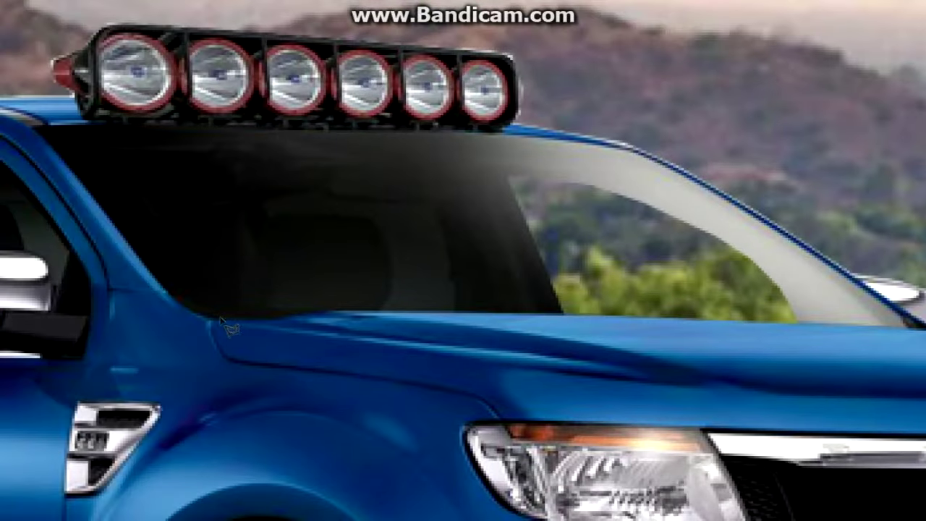
Step: Trace the whole windshield again and turn the path into a selection
left_click(862, 325)
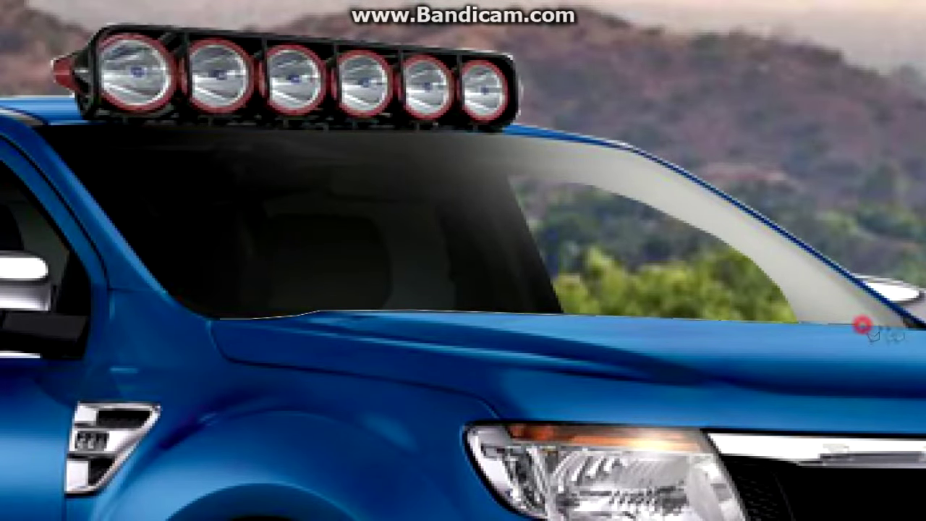
left_click(728, 201)
left_click(624, 149)
left_click(437, 133)
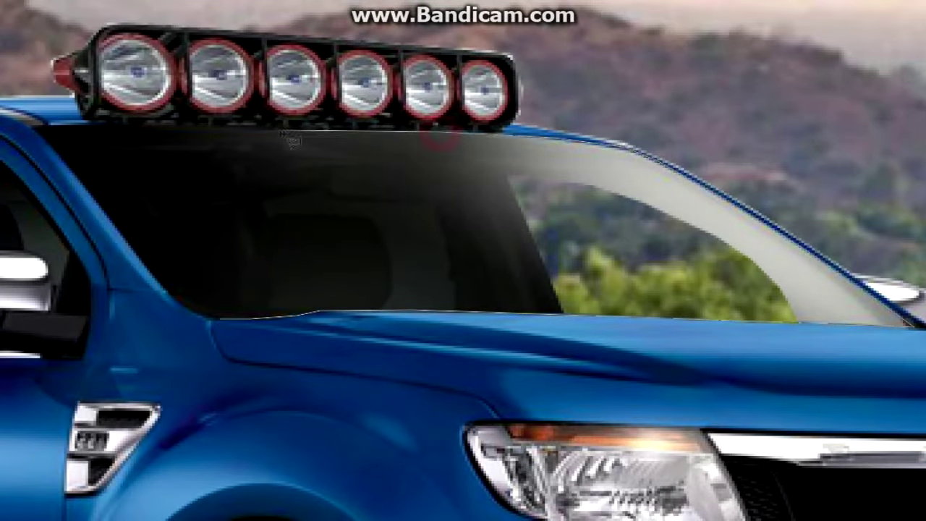
left_click(196, 318)
key("ctrl+Return")
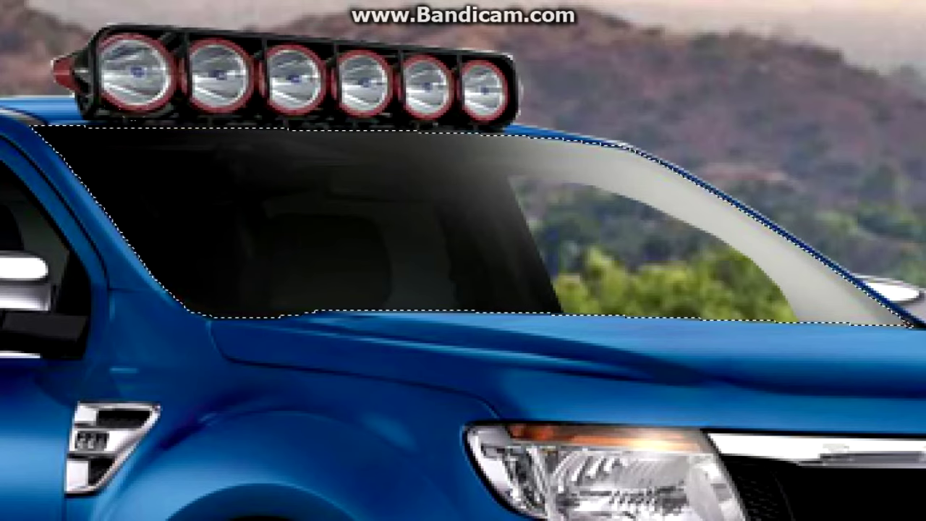